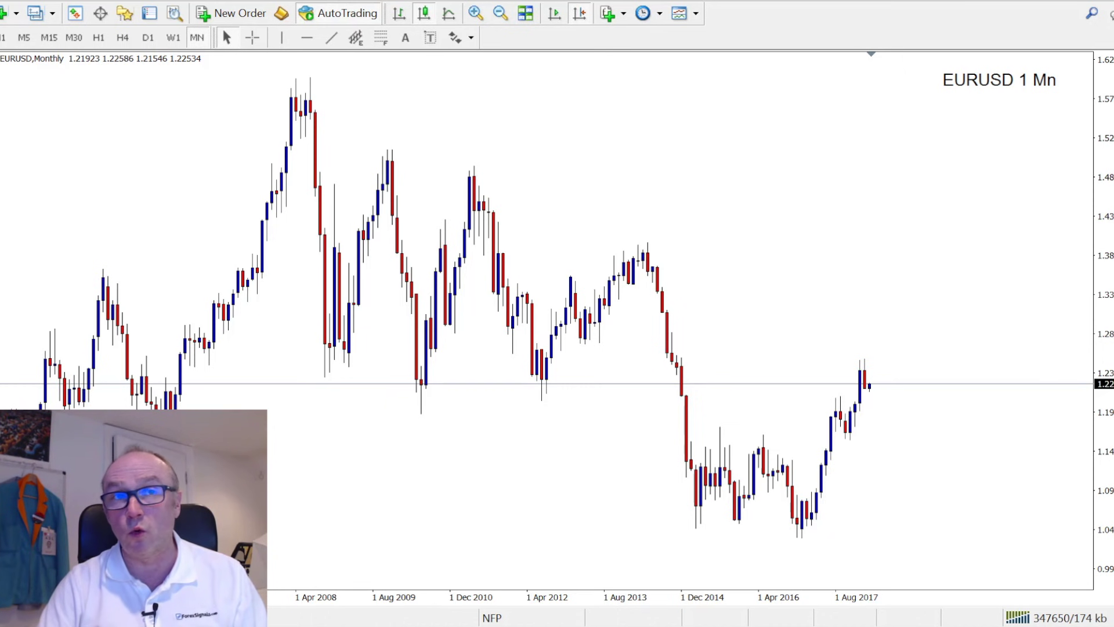
Sketch an example candle with a wick and O, C, H, L labels on the chart.
mouse_move(759, 177)
mouse_down()
mouse_move(821, 243)
mouse_move(801, 331)
mouse_move(808, 357)
mouse_up()
drag(780, 104, 786, 397)
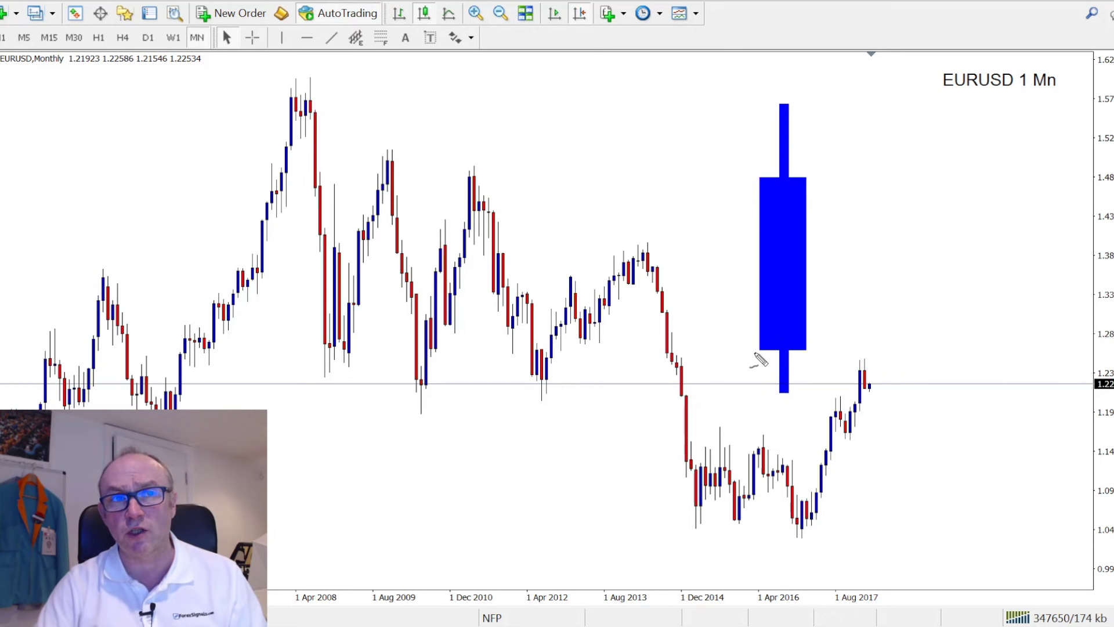
mouse_move(738, 354)
mouse_down()
mouse_move(724, 347)
mouse_move(722, 369)
mouse_move(747, 358)
mouse_move(738, 343)
mouse_up()
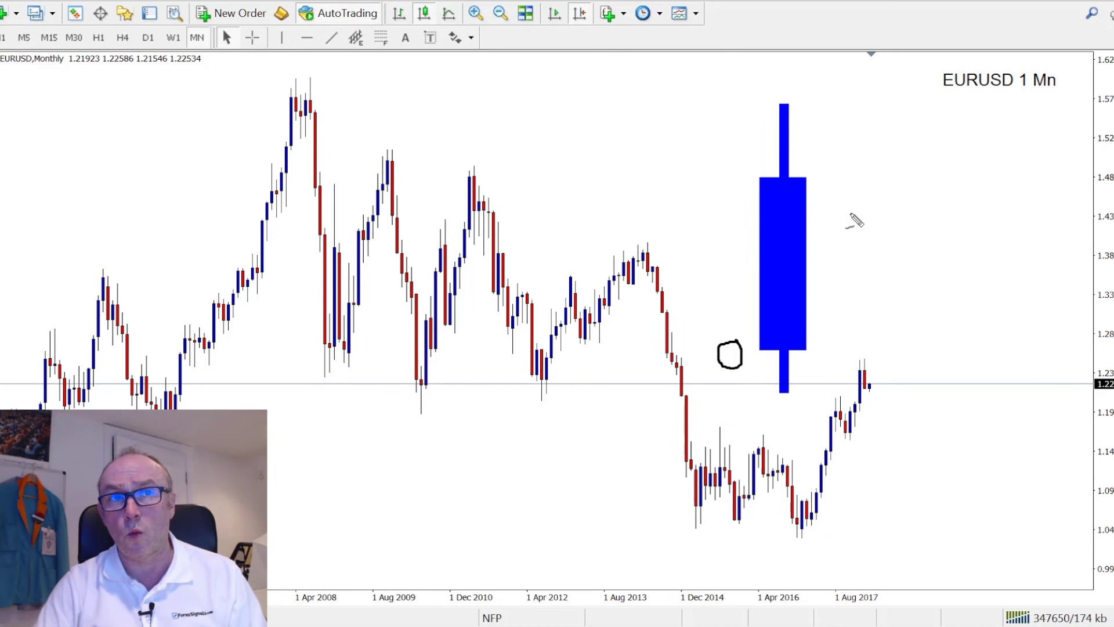
mouse_move(850, 169)
mouse_down()
mouse_move(831, 189)
mouse_move(852, 199)
mouse_up()
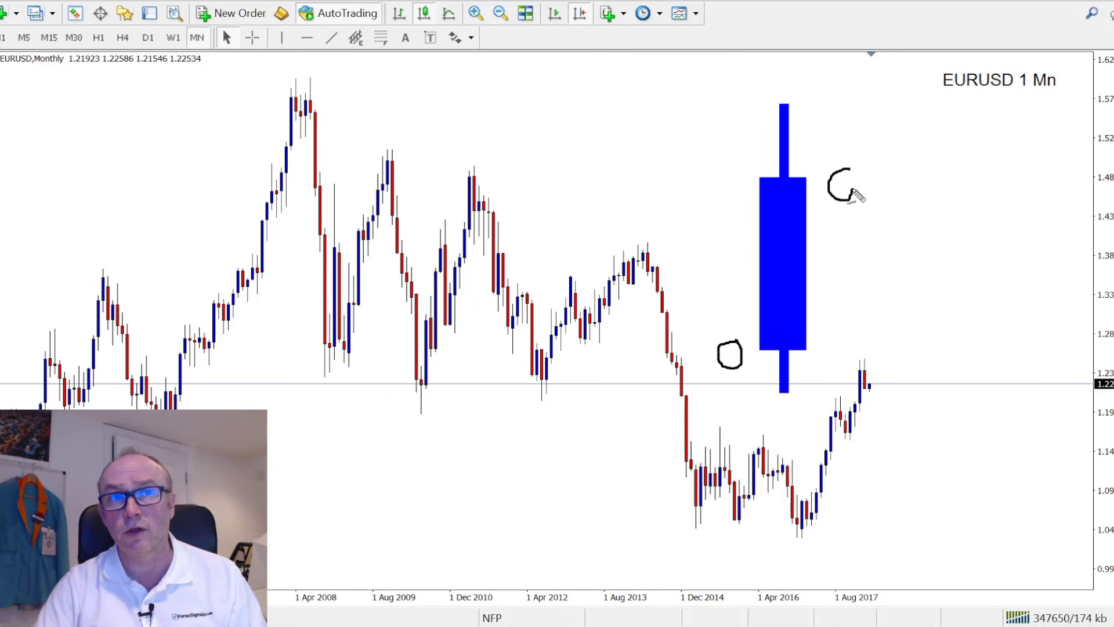
click(813, 91)
mouse_move(813, 91)
mouse_down()
mouse_move(811, 126)
mouse_move(837, 106)
mouse_move(825, 133)
mouse_up()
mouse_move(804, 378)
mouse_down()
mouse_move(797, 408)
mouse_move(822, 408)
mouse_up()
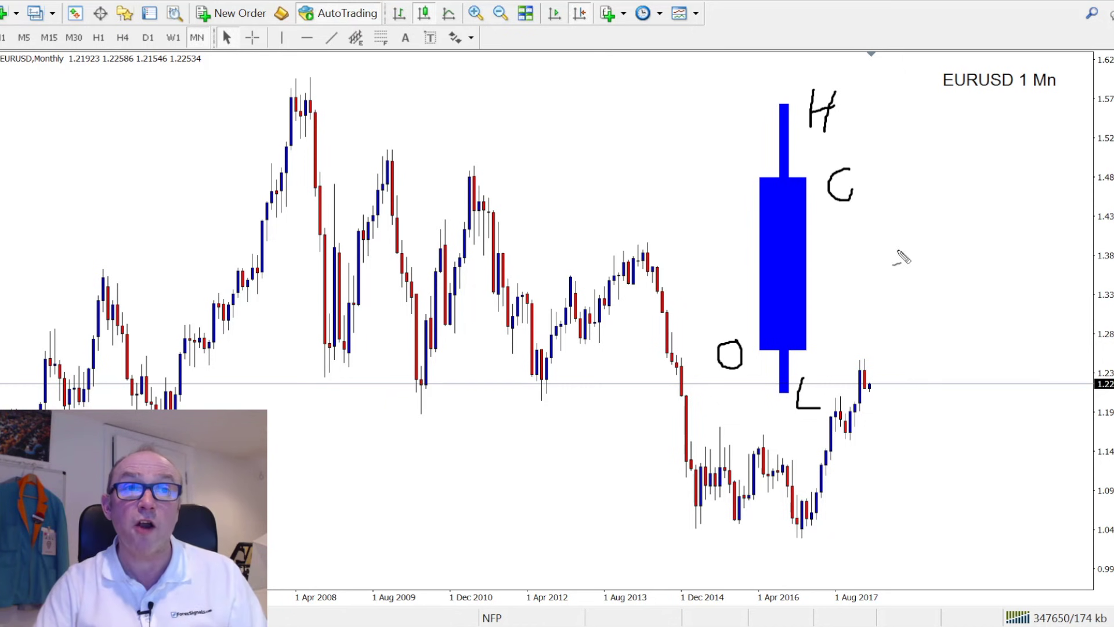
Emphasise the wick and labels, then clear the sketches and switch to a line chart.
drag(767, 108, 796, 96)
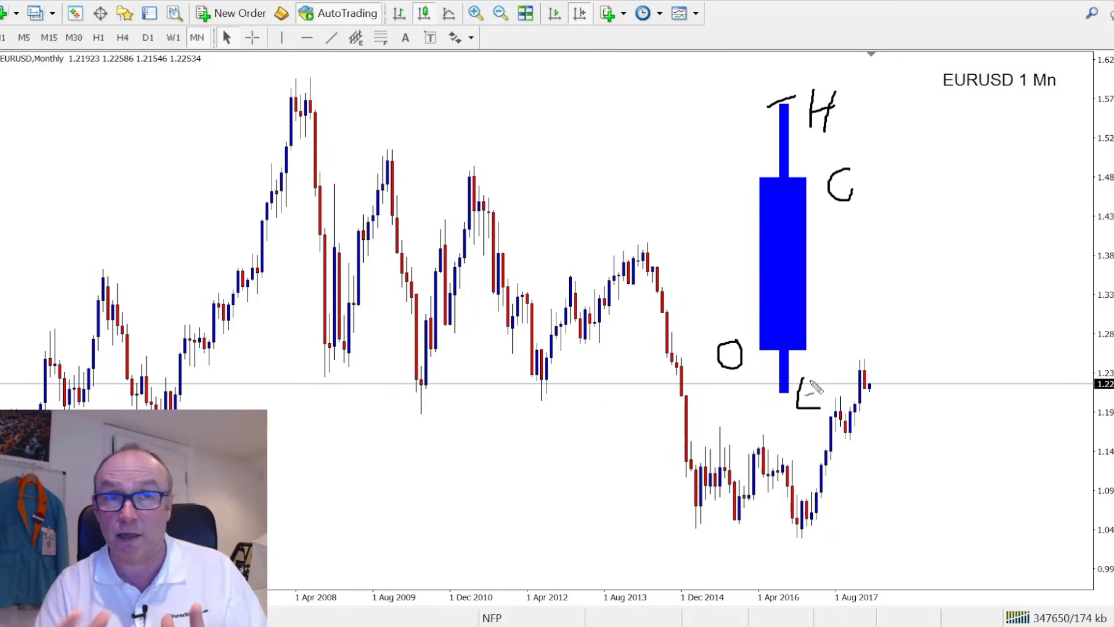
mouse_move(738, 107)
mouse_down()
mouse_move(813, 93)
mouse_move(743, 148)
mouse_move(777, 168)
mouse_up()
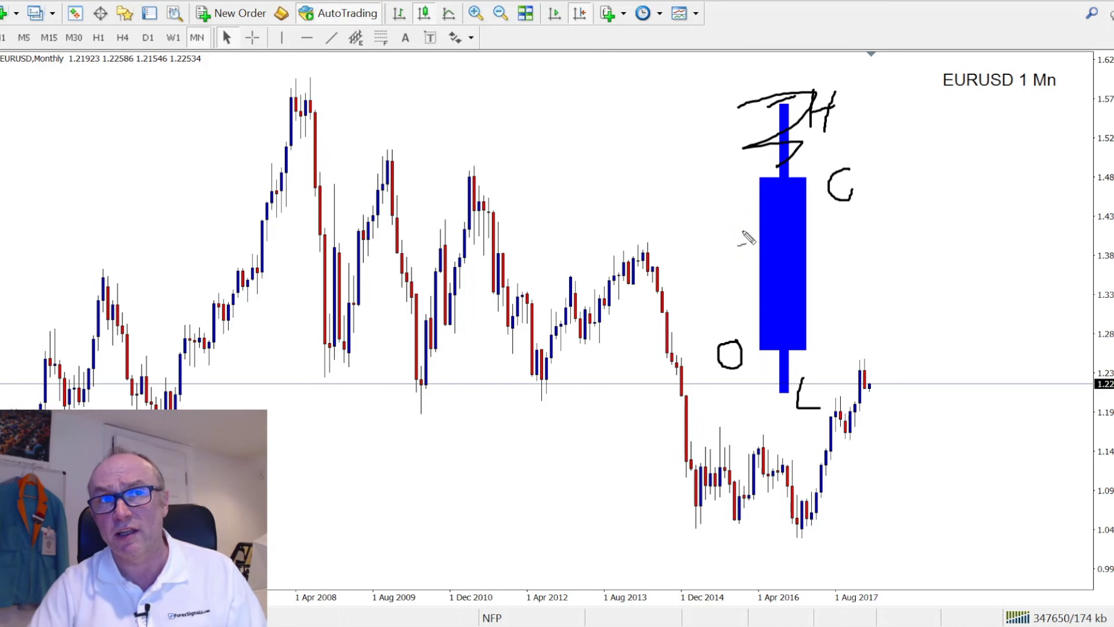
mouse_move(723, 277)
mouse_down()
mouse_move(754, 346)
mouse_move(746, 399)
mouse_move(740, 351)
mouse_up()
mouse_move(877, 152)
mouse_down()
mouse_move(836, 145)
mouse_move(818, 241)
mouse_move(891, 171)
mouse_move(806, 174)
mouse_move(891, 235)
mouse_move(818, 145)
mouse_move(869, 243)
mouse_move(901, 181)
mouse_up()
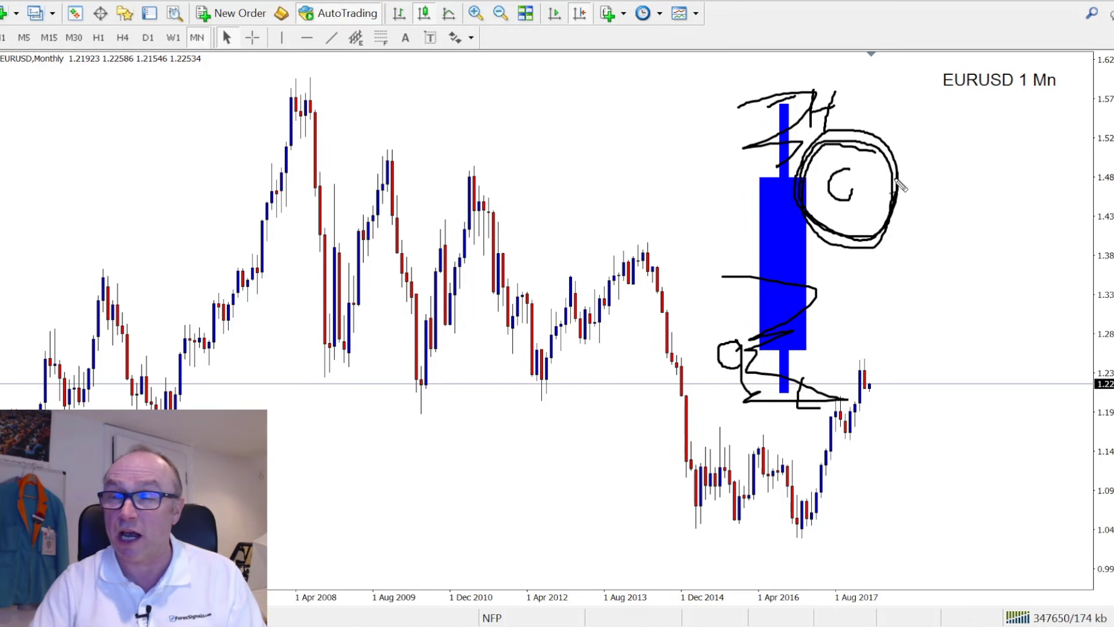
key(Escape)
key(alt+3)
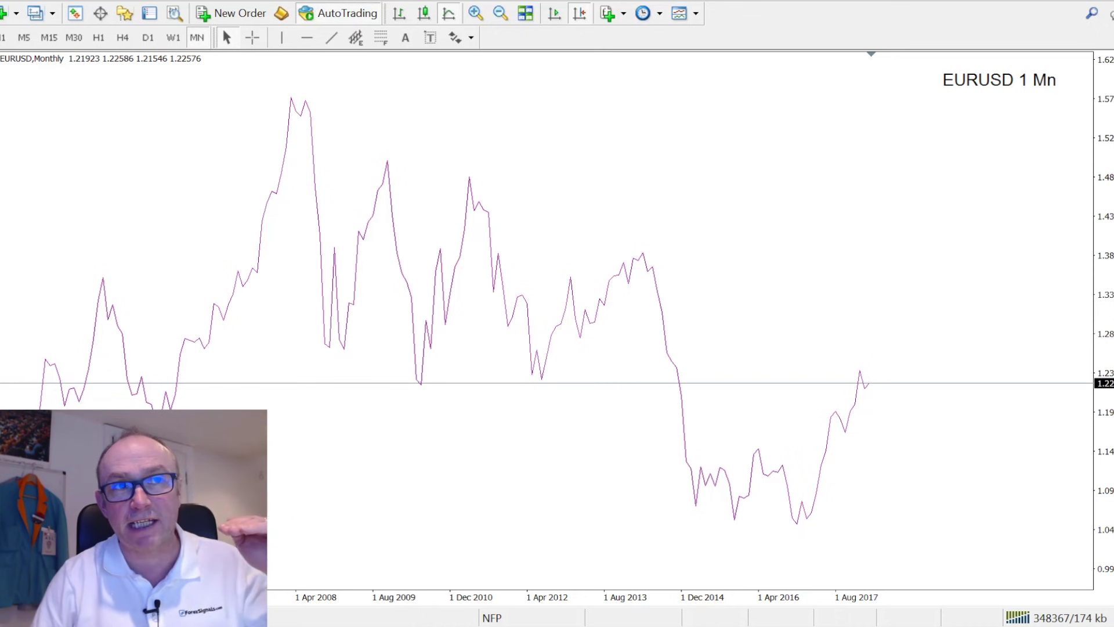
mouse_move(267, 89)
mouse_down()
mouse_move(404, 186)
mouse_move(481, 211)
mouse_up()
drag(609, 237, 685, 274)
mouse_move(673, 482)
mouse_down()
mouse_move(701, 514)
mouse_move(828, 537)
mouse_up()
drag(398, 368, 452, 393)
drag(500, 365, 574, 397)
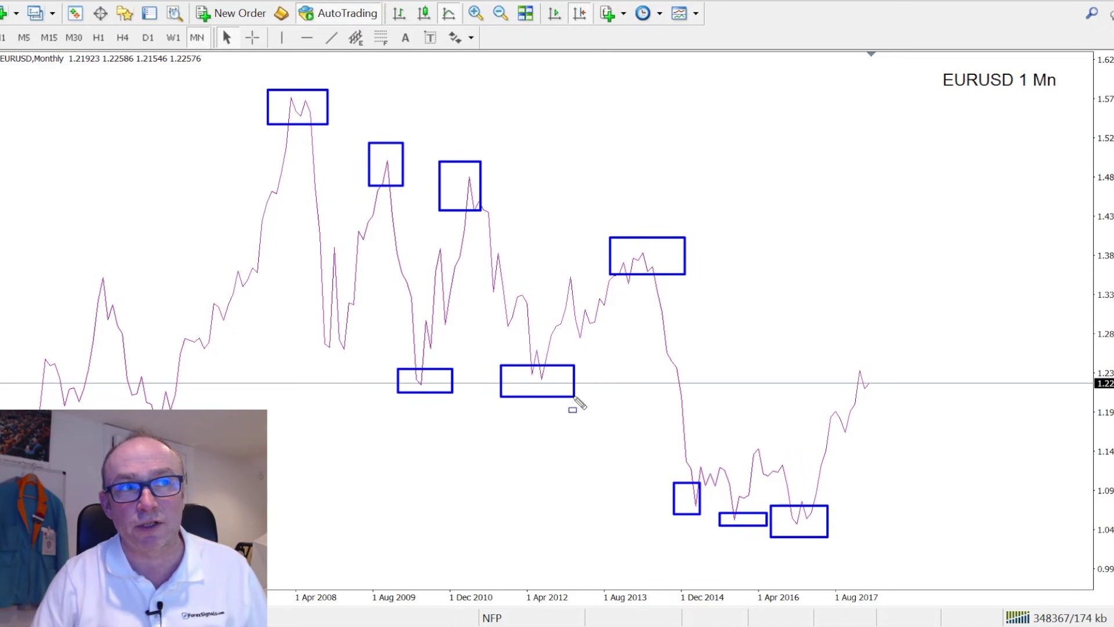
drag(295, 337, 384, 361)
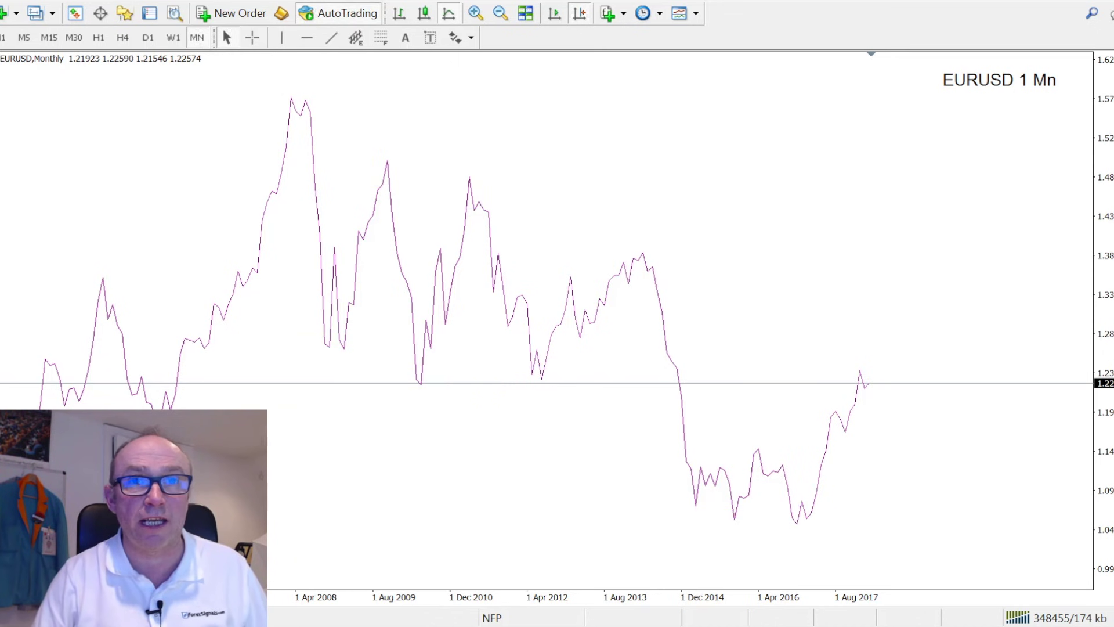
Draw red dashed horizontal monthly levels at 1.22, 1.16 and 1.24.
click(307, 38)
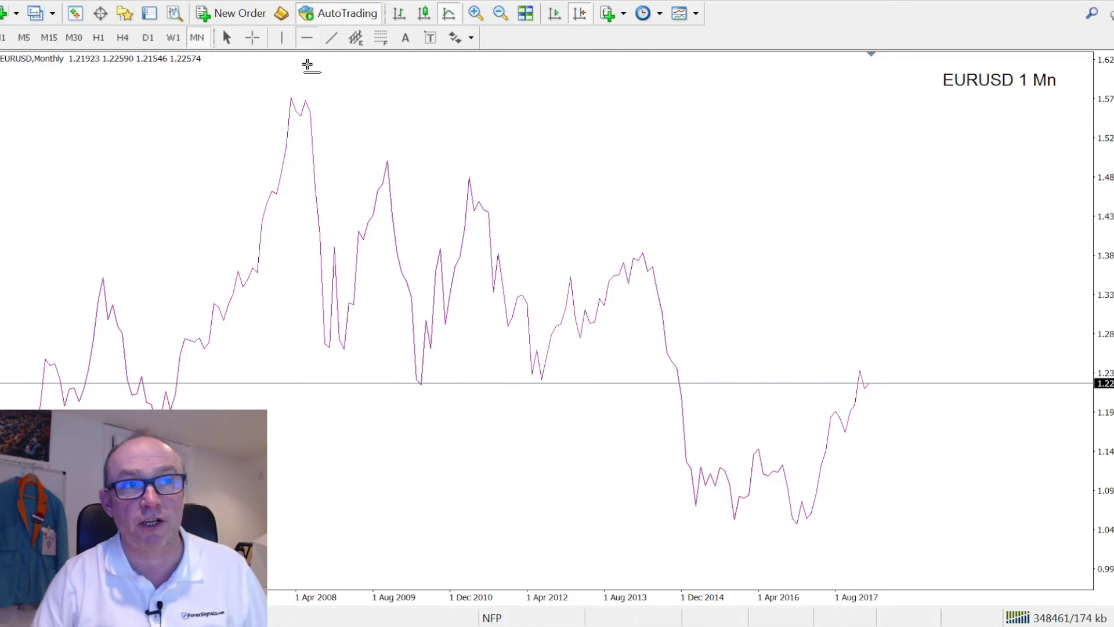
click(416, 384)
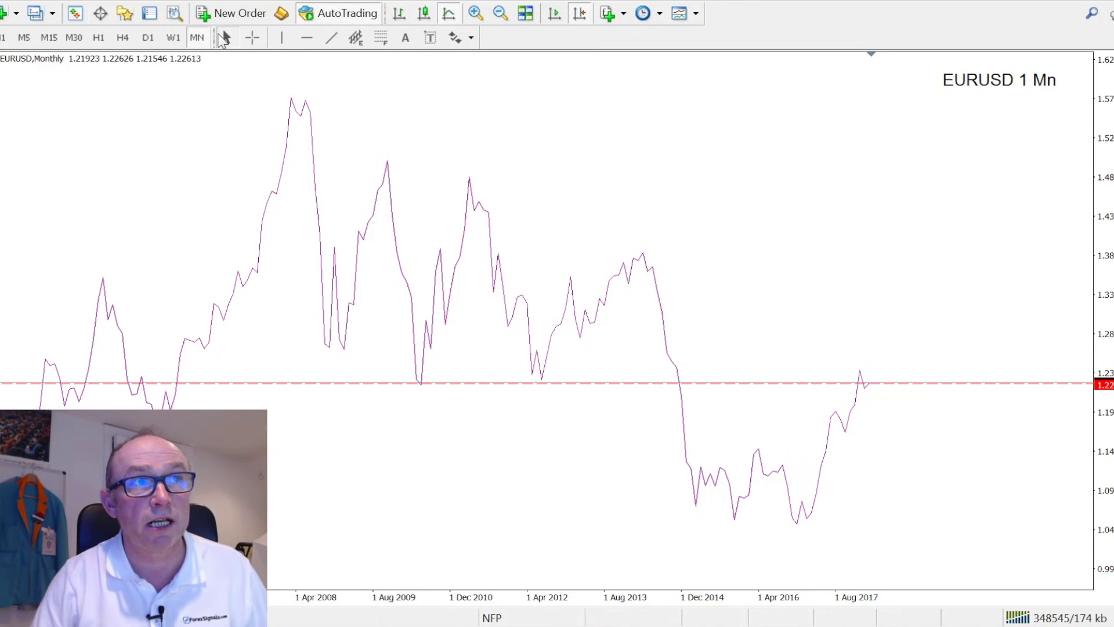
click(307, 37)
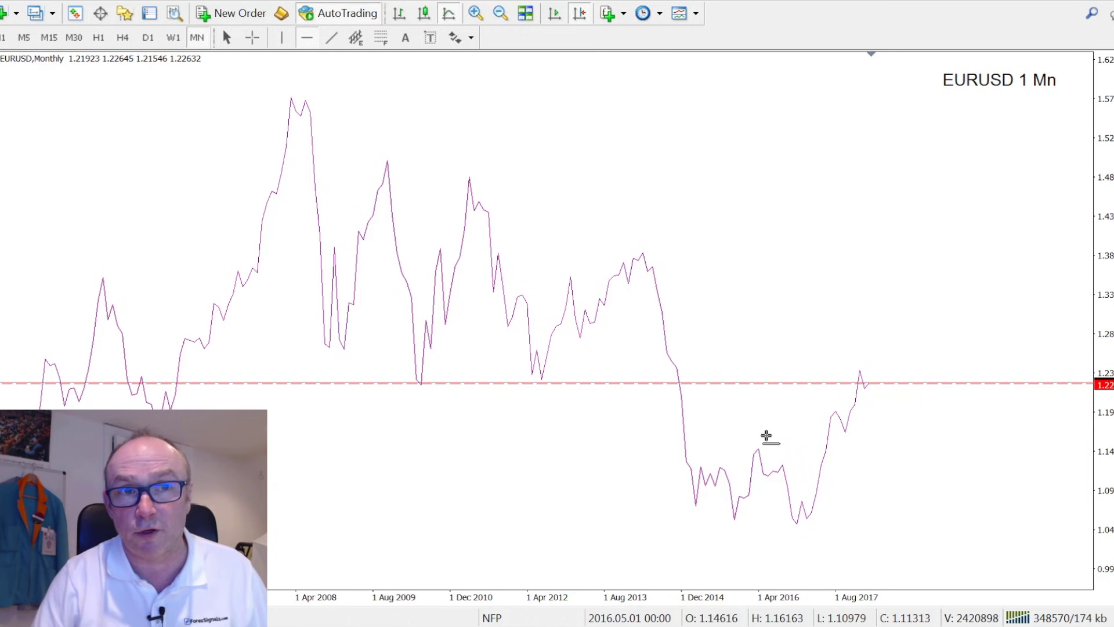
click(837, 432)
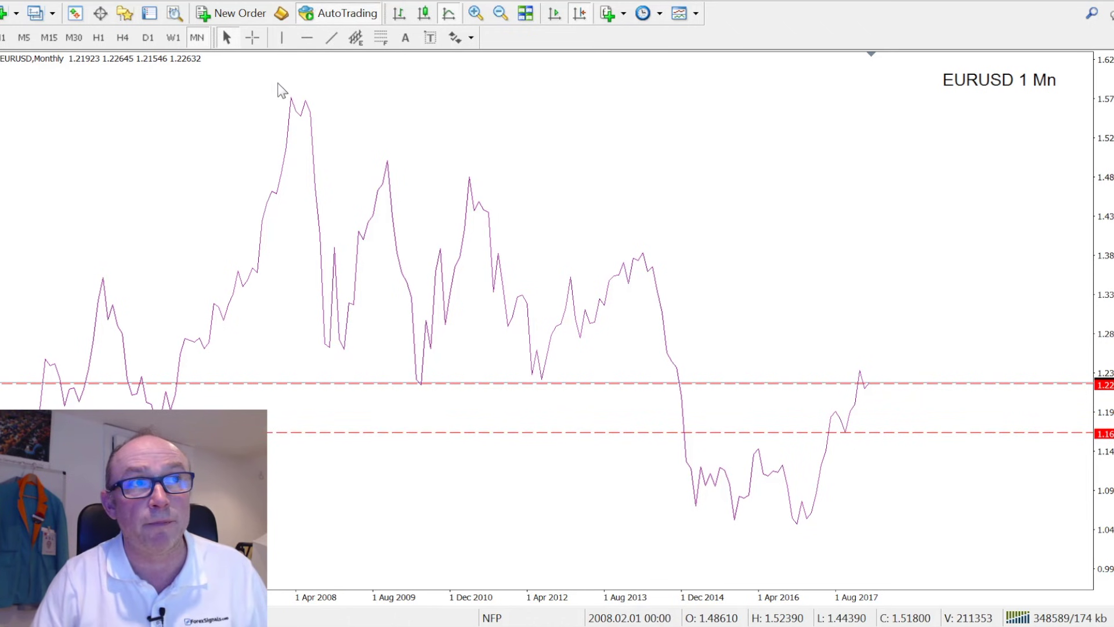
click(307, 37)
click(928, 368)
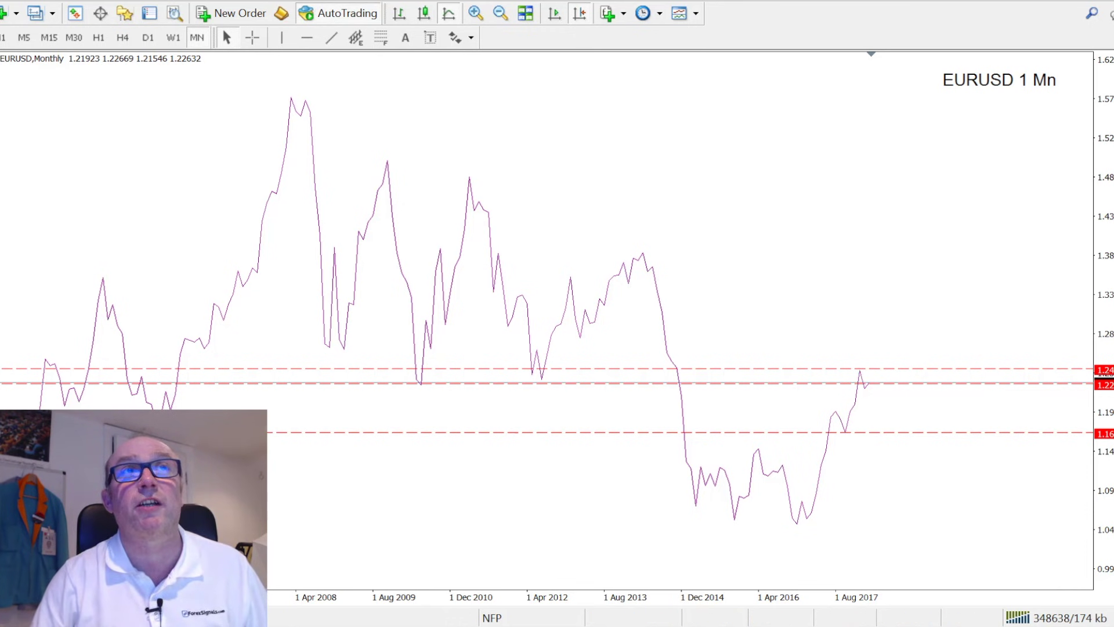
key(alt+Tab)
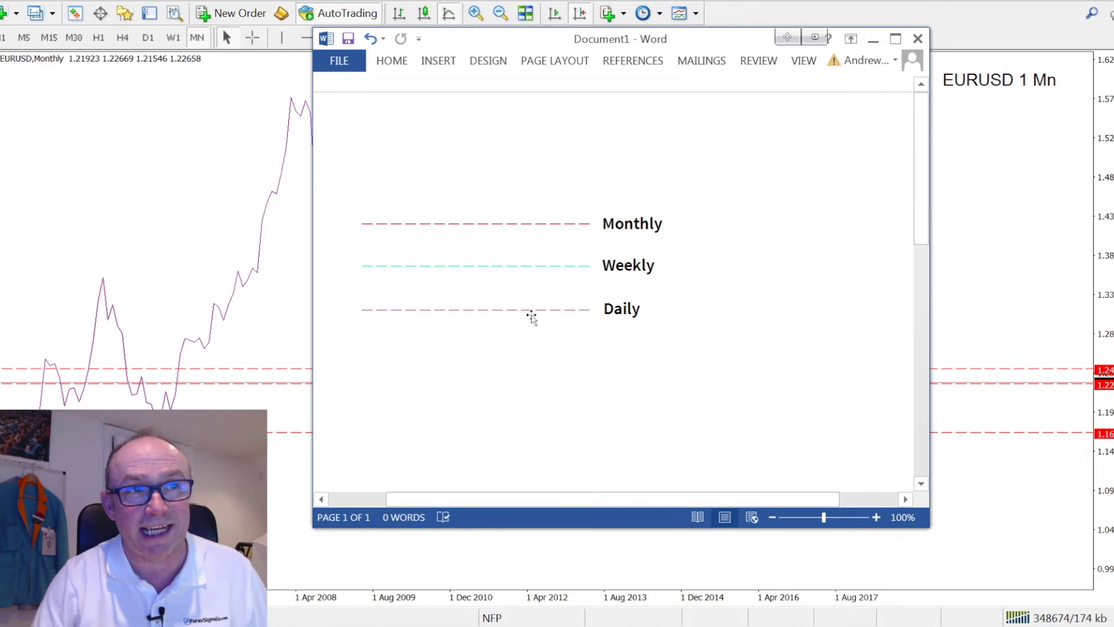
Return from the Word legend to the EURUSD chart to add another monthly level.
key(alt+Tab)
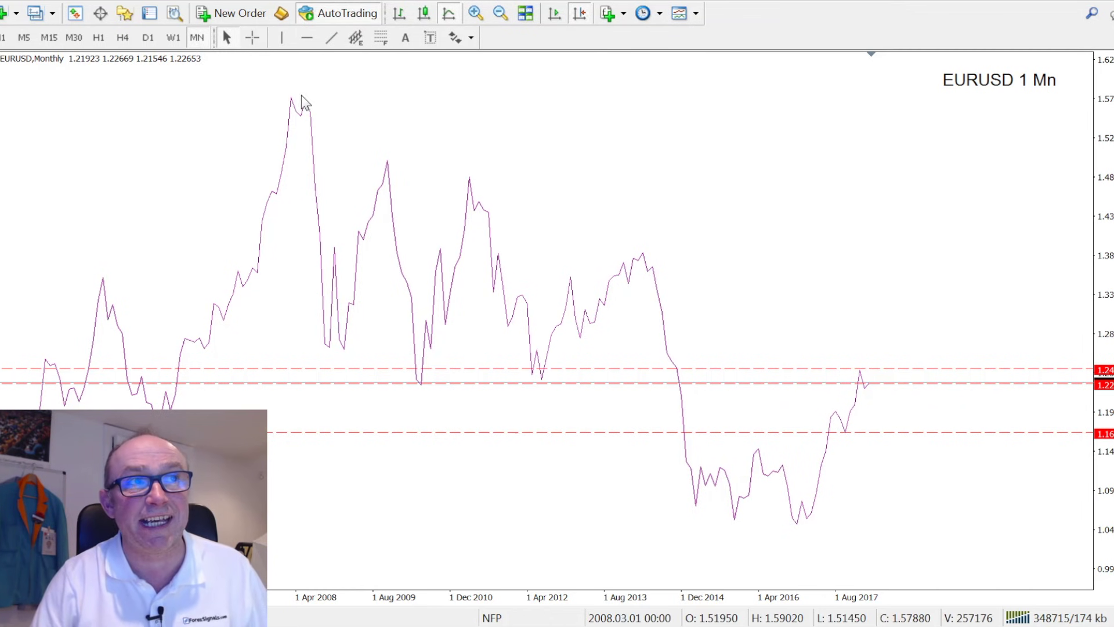
click(307, 38)
Add a fourth red monthly level at 1.27, restore candlesticks, and switch to the W1 timeframe.
click(331, 346)
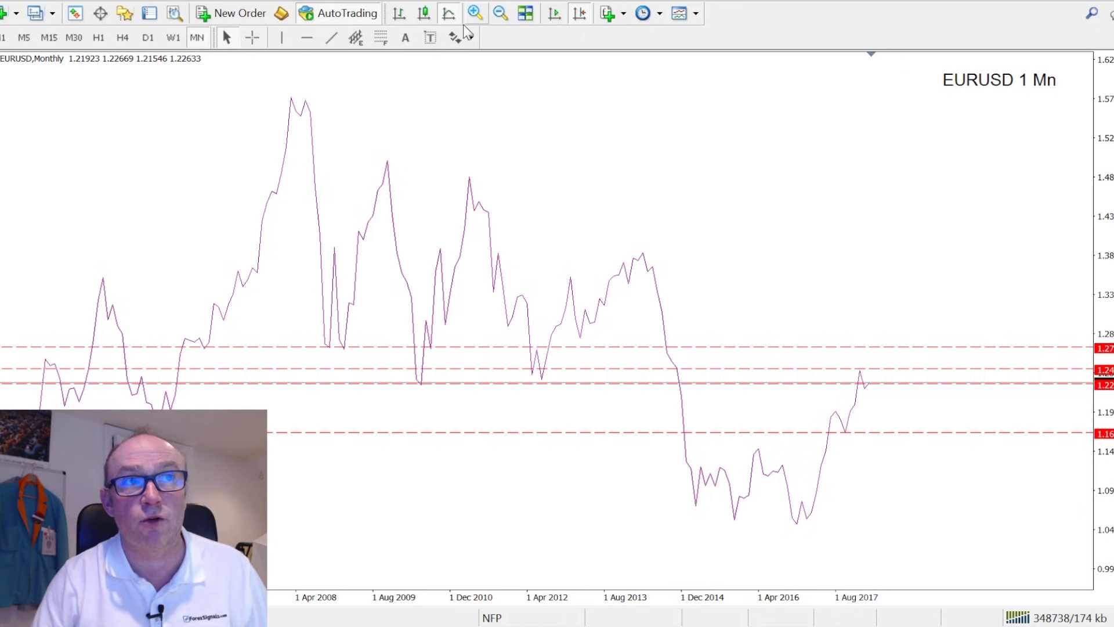
click(424, 16)
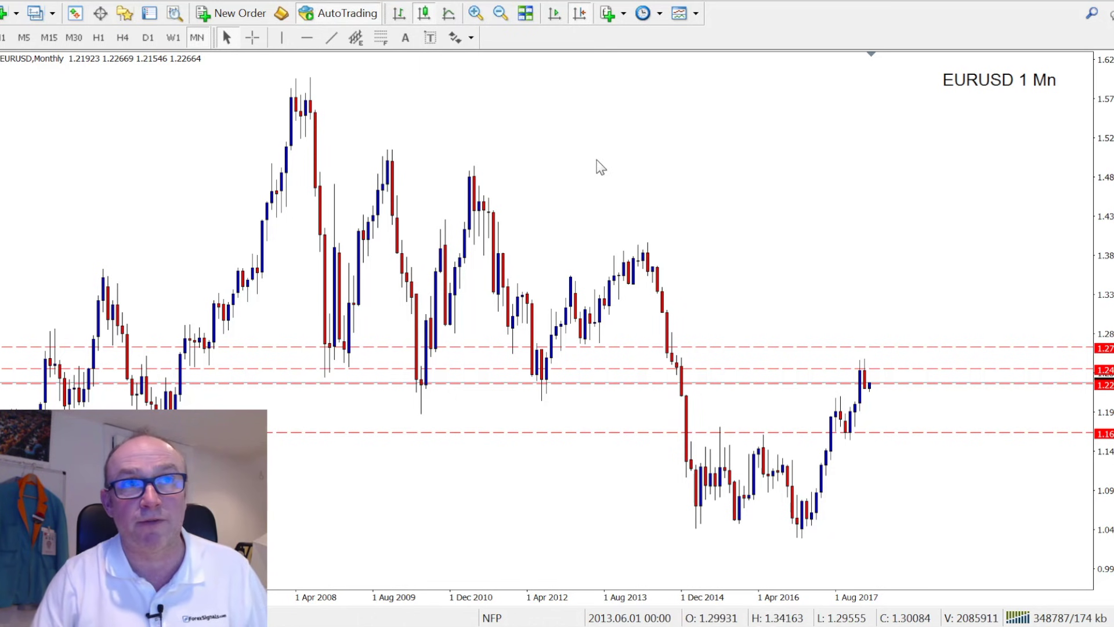
click(173, 38)
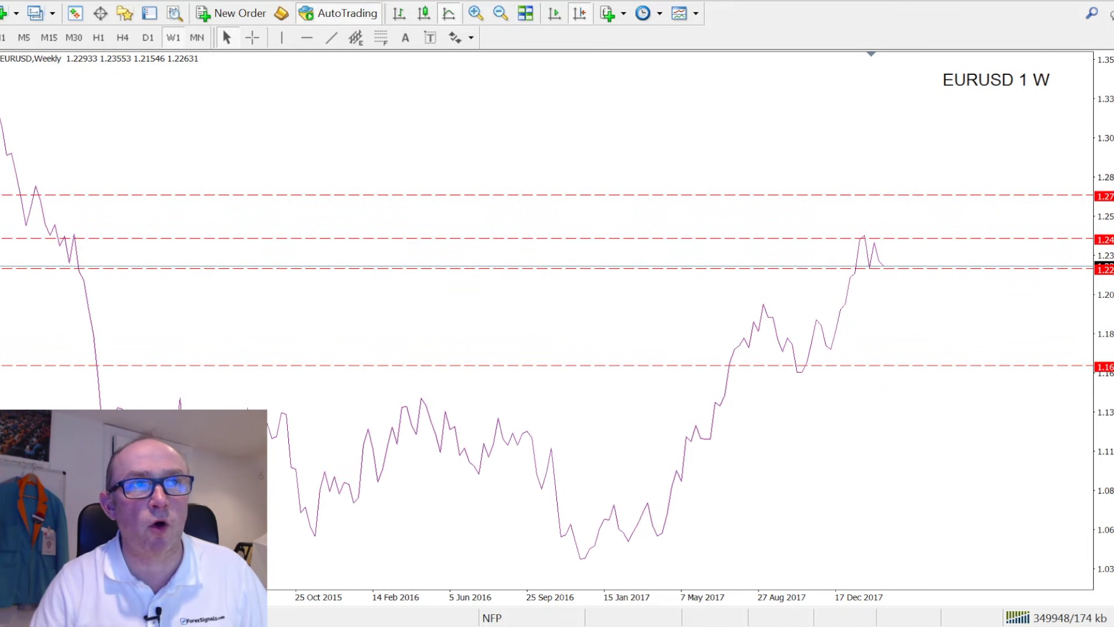
Add green dashed weekly levels at 1.20, 1.17 and 1.14, then switch to the D1 chart.
click(307, 37)
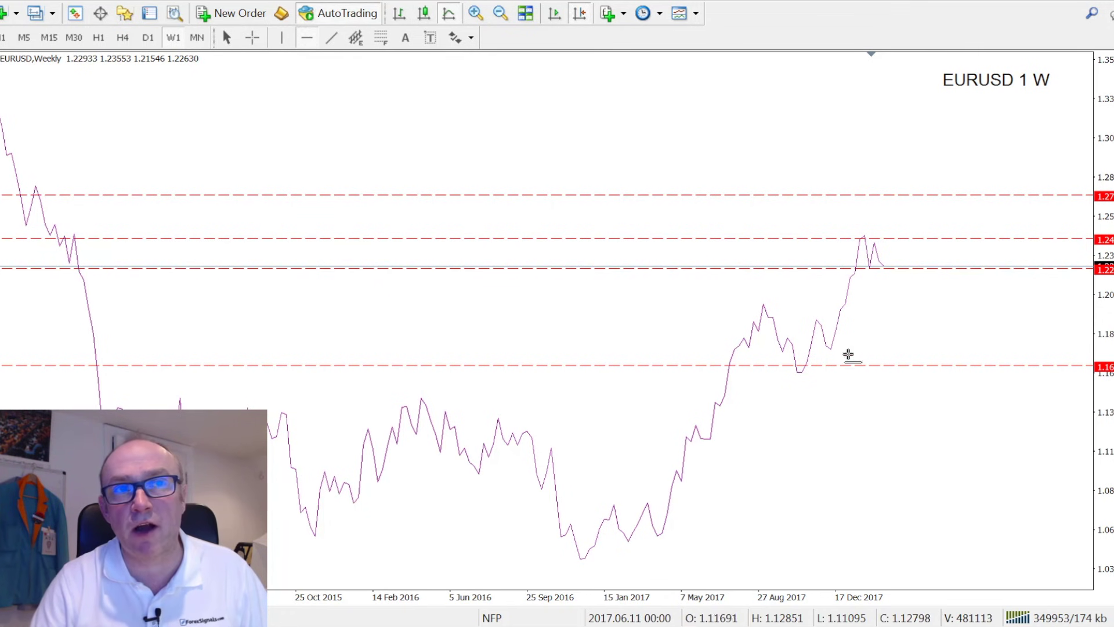
click(765, 305)
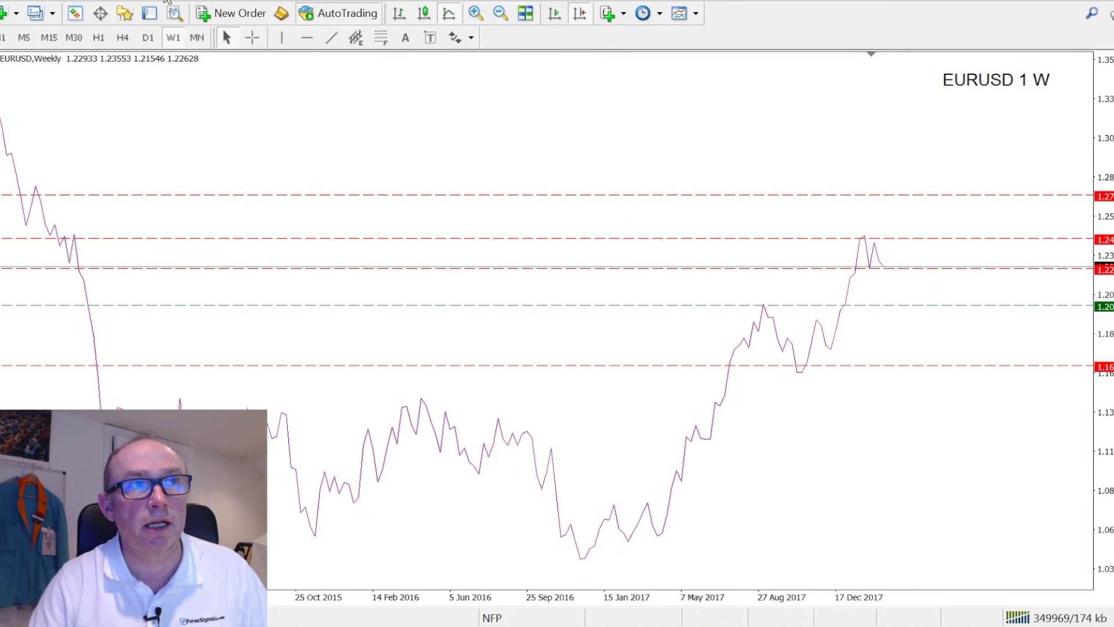
click(307, 38)
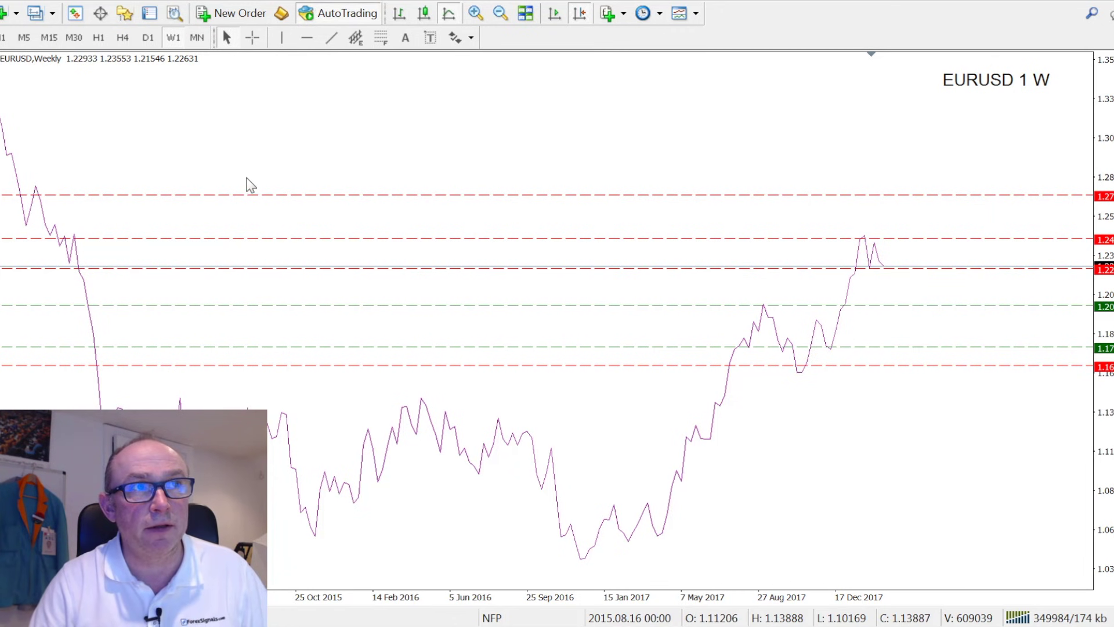
click(307, 38)
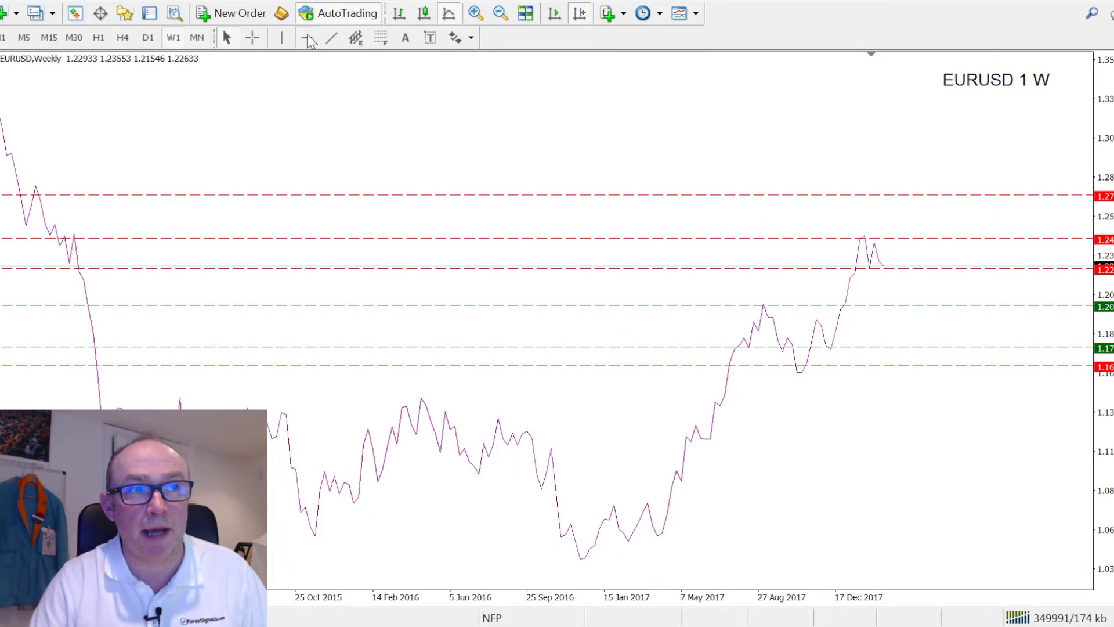
click(416, 398)
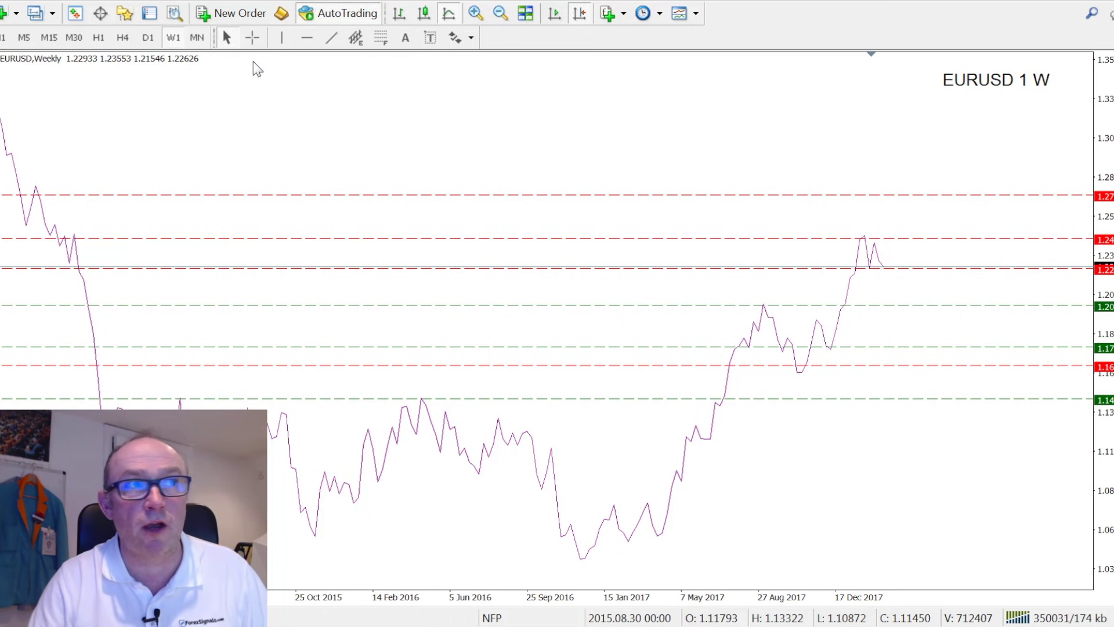
click(148, 39)
click(307, 37)
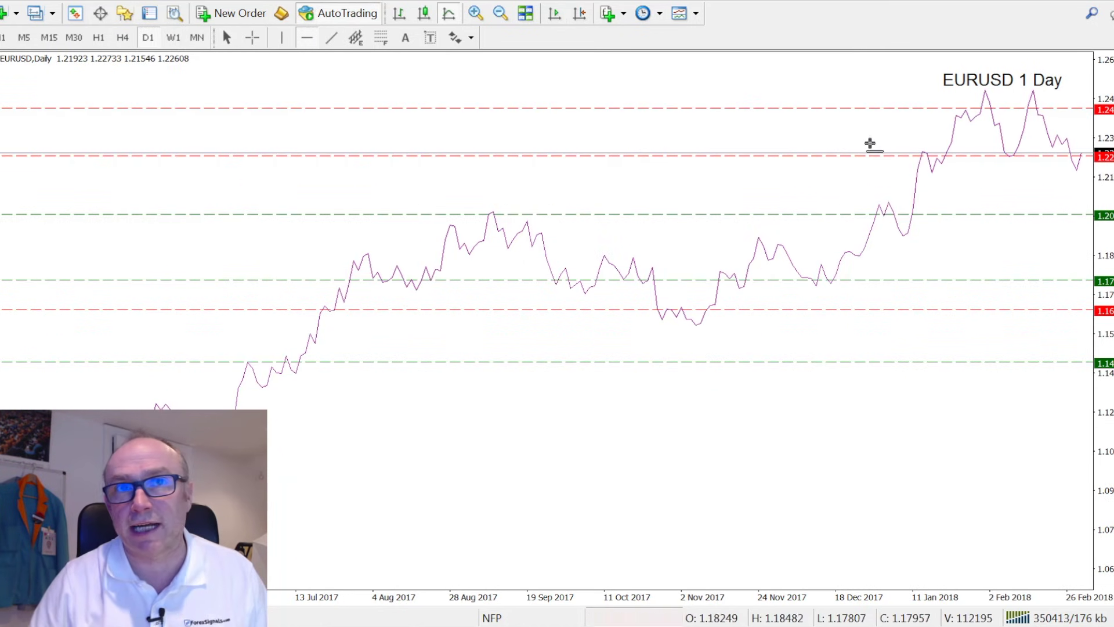
Mark magenta daily levels near 1.23 and 1.21 and display the chart as candlesticks.
click(1056, 137)
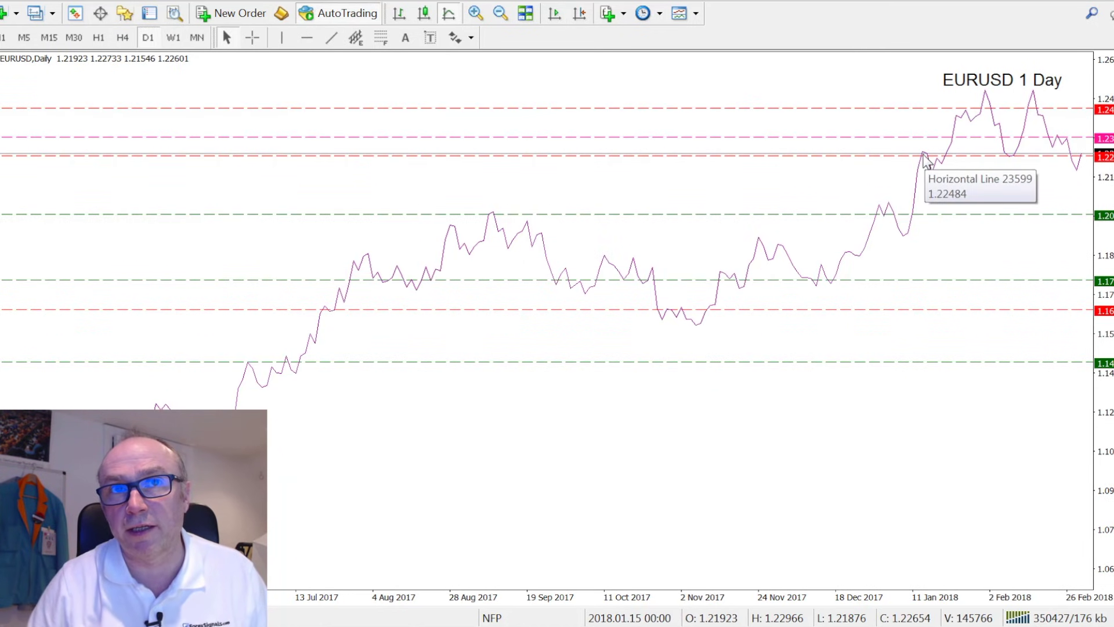
click(307, 37)
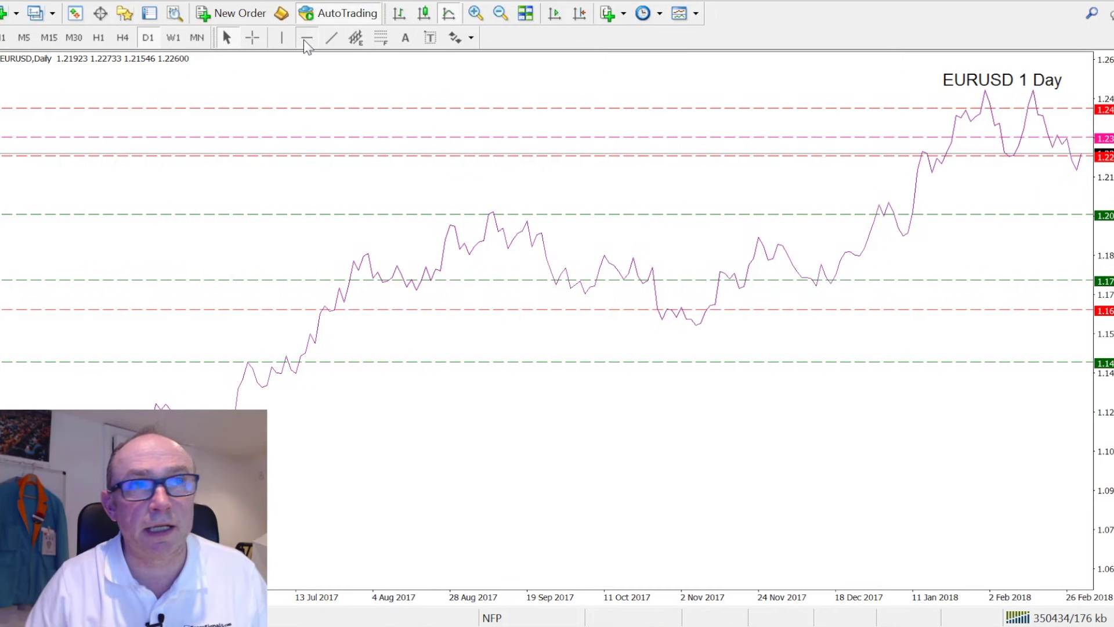
click(1076, 170)
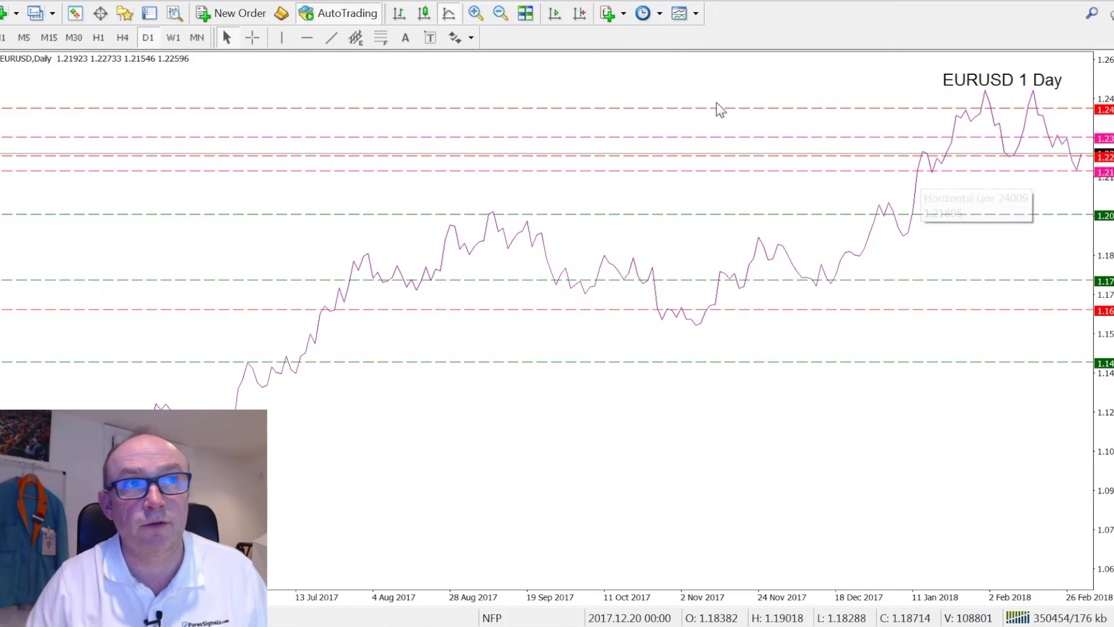
click(424, 15)
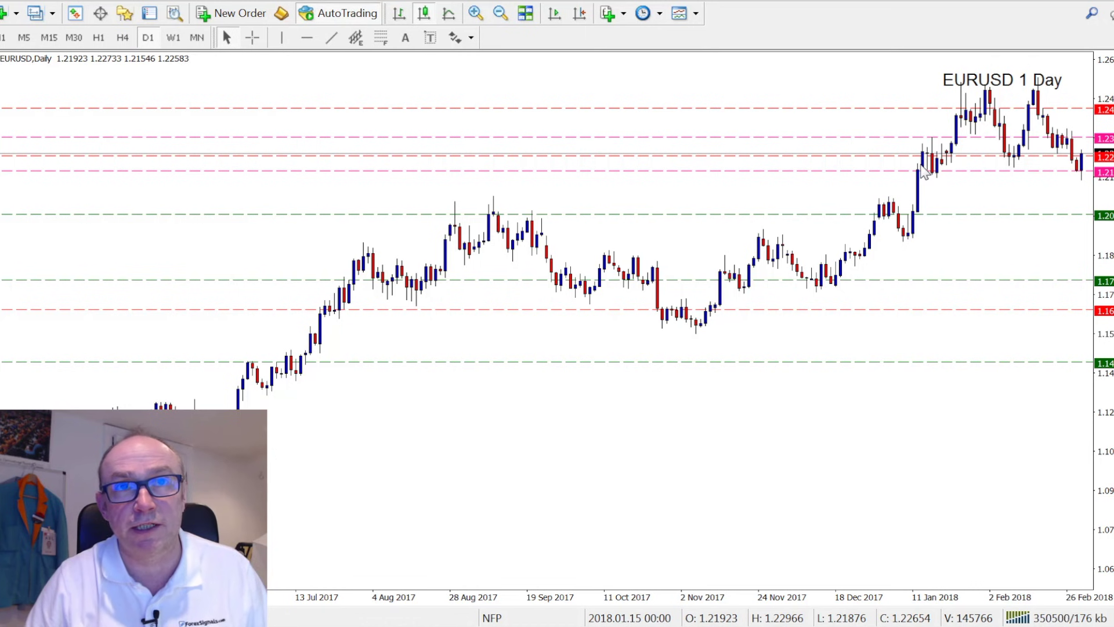
On the H4 chart, add black dashed swing levels near 1.25, 1.23 and 1.22, shown as candlesticks.
click(124, 38)
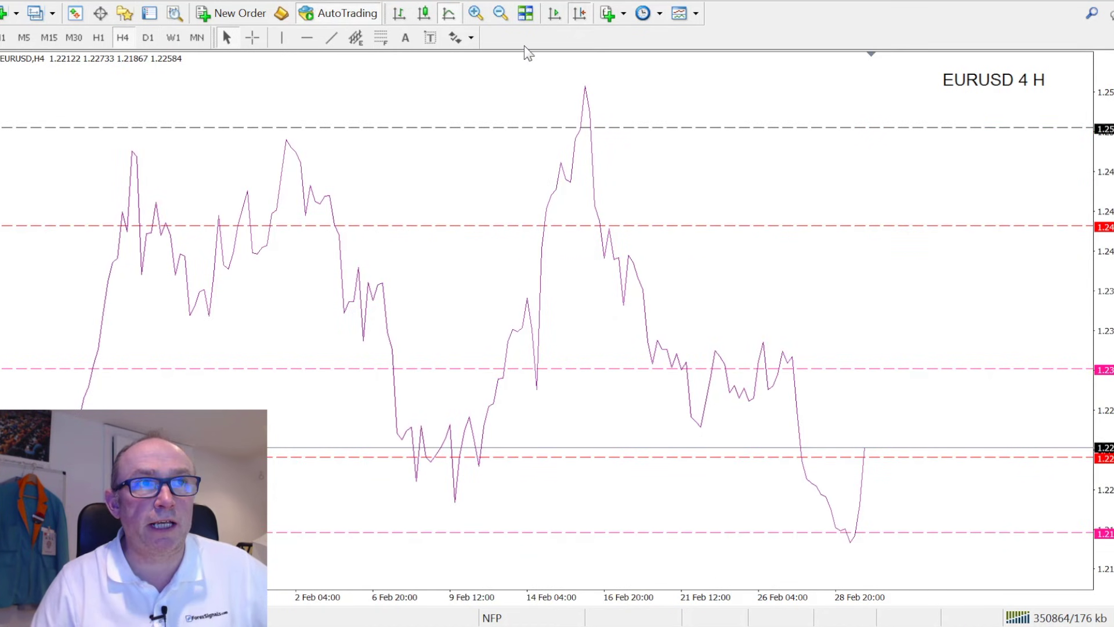
click(307, 37)
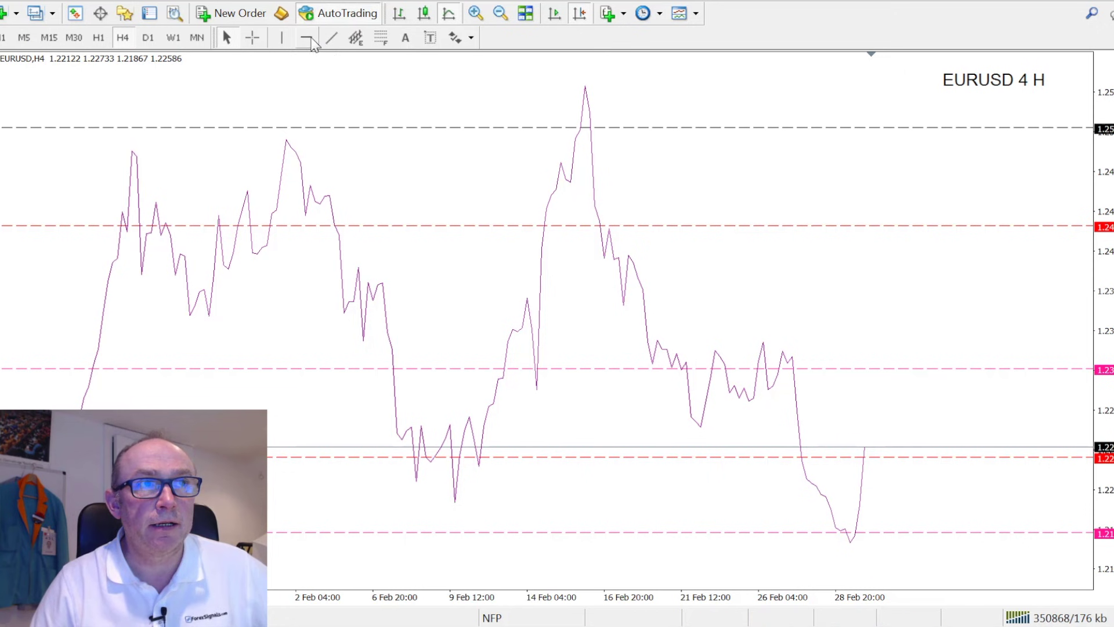
click(455, 498)
click(307, 37)
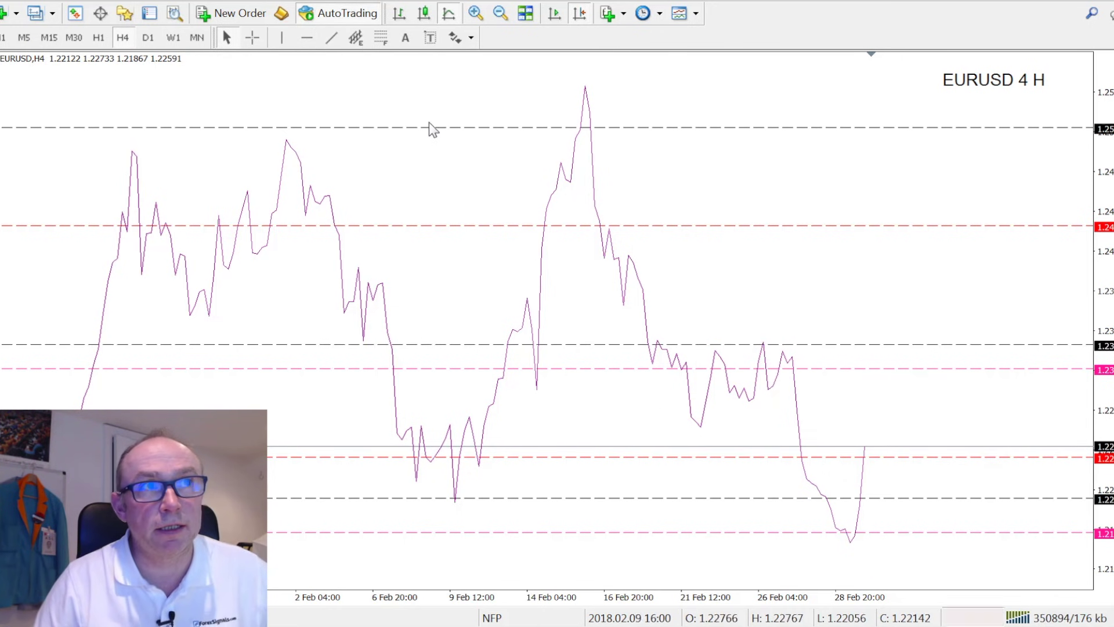
click(307, 38)
key(Escape)
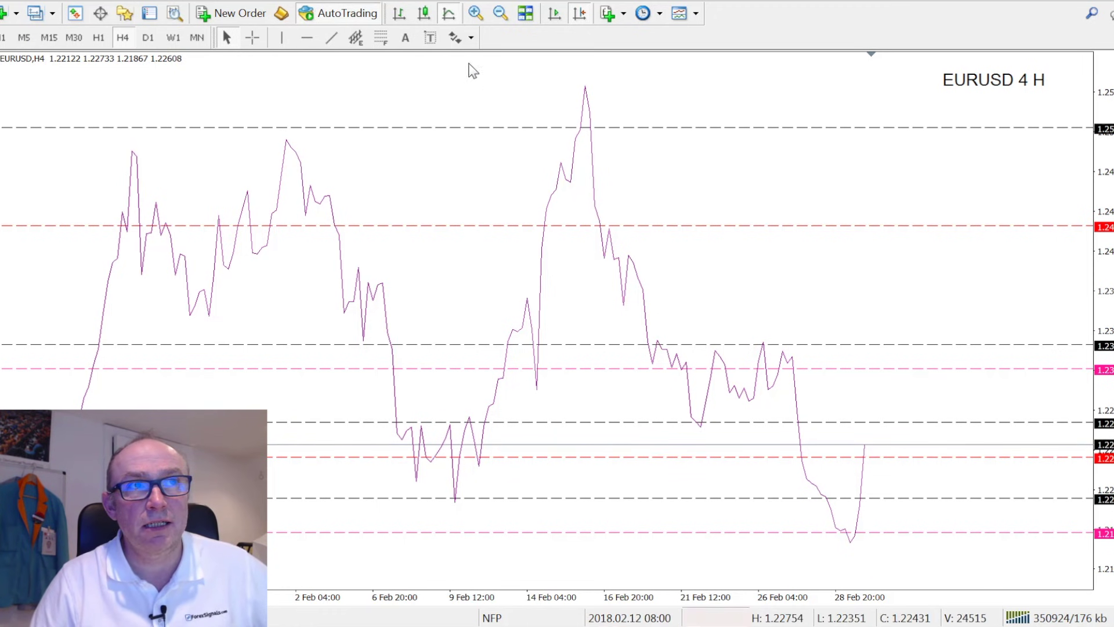
click(425, 15)
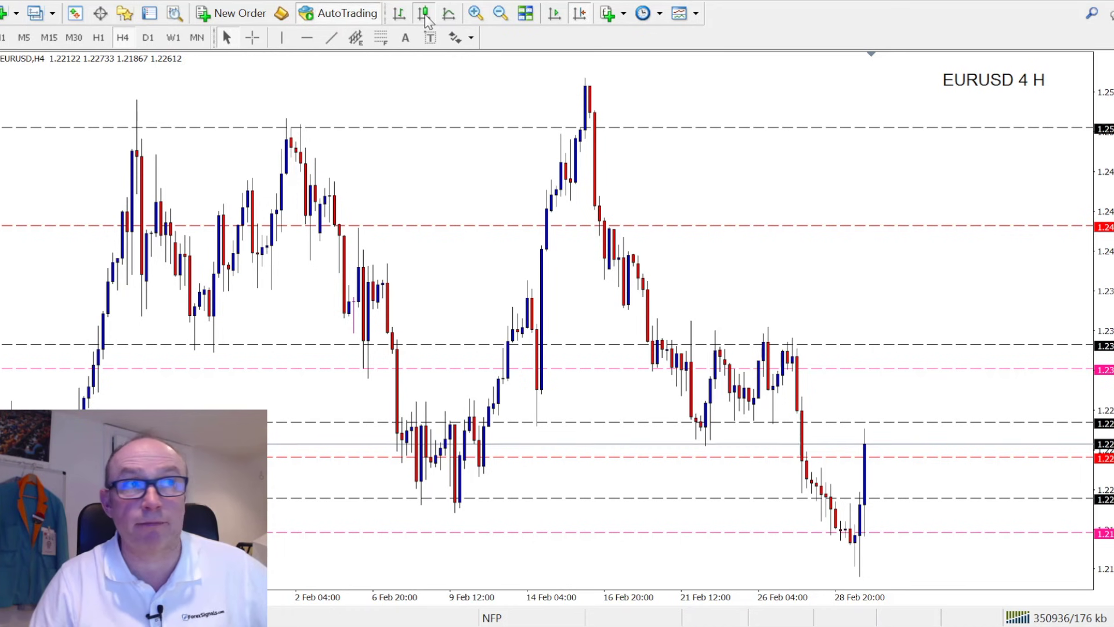
Switch EURUSD to the H1 timeframe and scroll to the most recent bars.
click(99, 37)
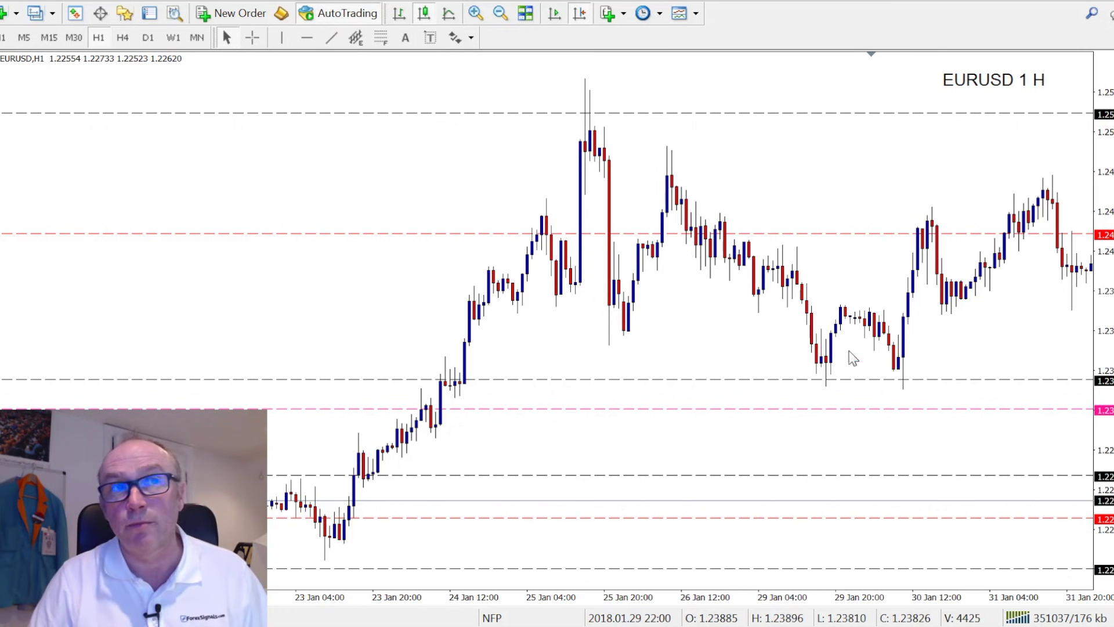
click(580, 17)
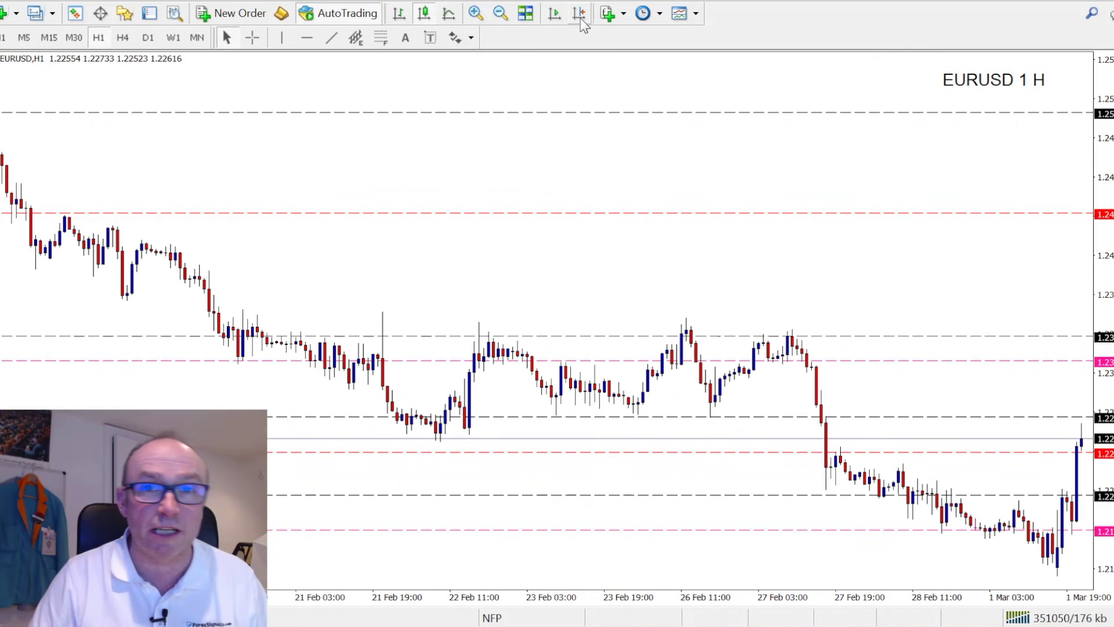